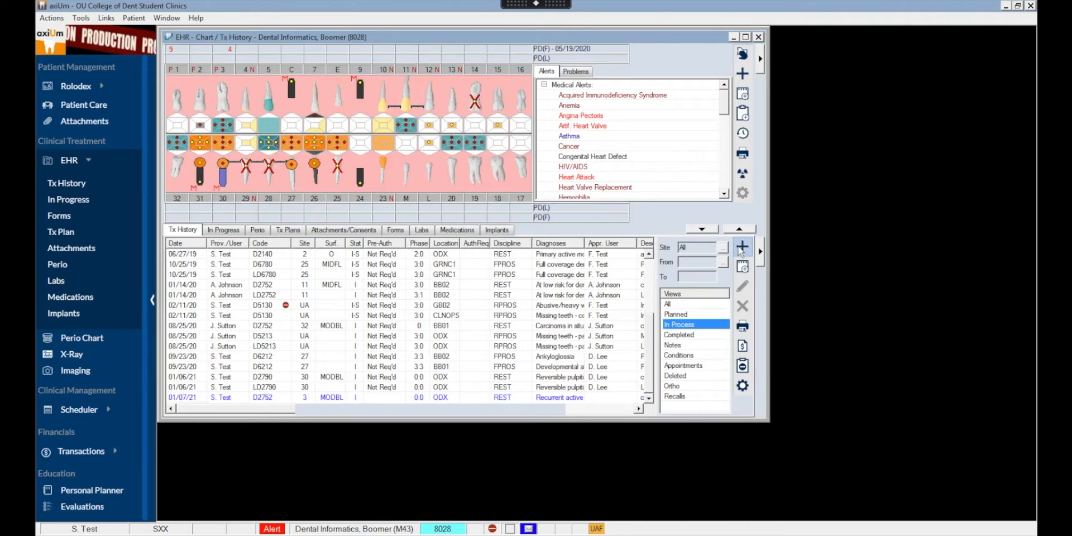
- Chart D2752 as planned on tooth 18 with the recurrent active moderate dentin caries diagnosis, and add its lab procedure LD2752
{"action": "left_click", "coordinate": [742, 248]}
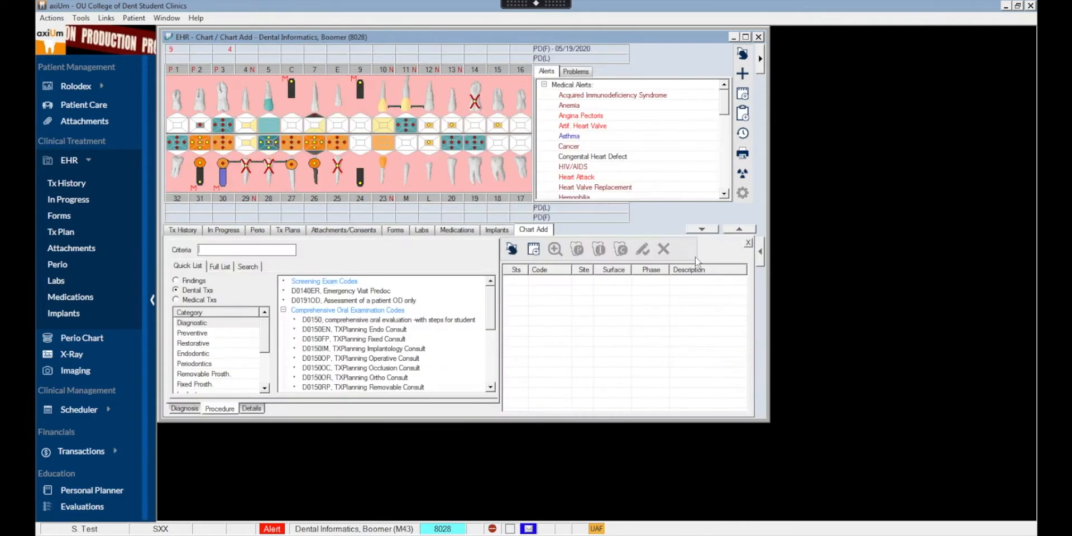
{"action": "type", "text": "52"}
{"action": "key", "text": "Return"}
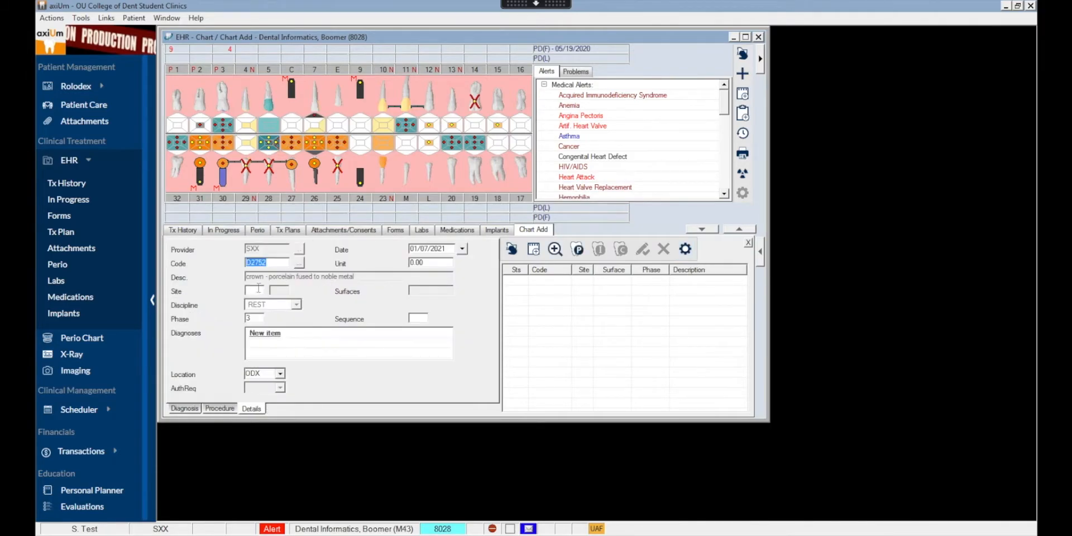
{"action": "left_click", "coordinate": [497, 145]}
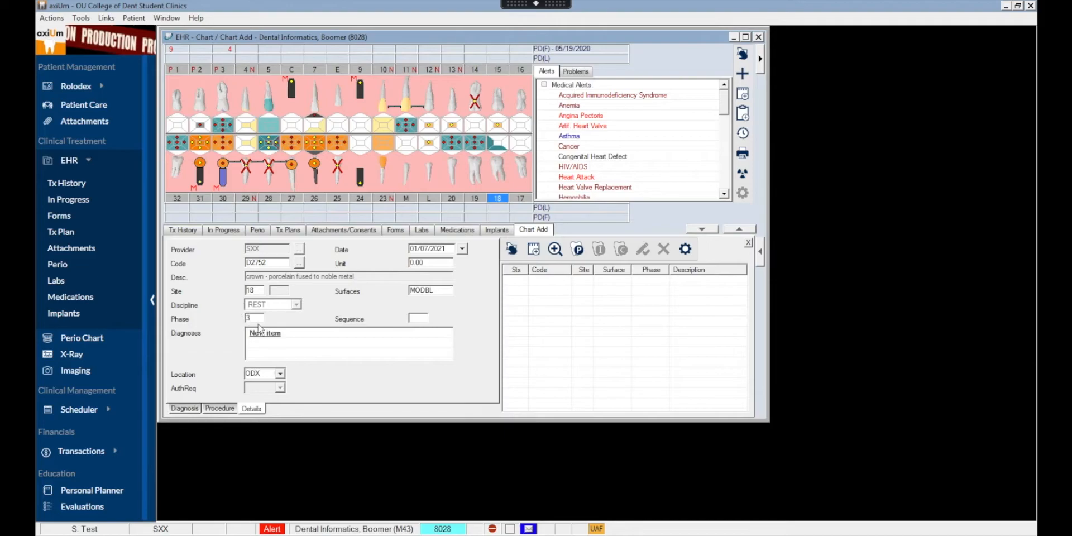
{"action": "left_click", "coordinate": [263, 341]}
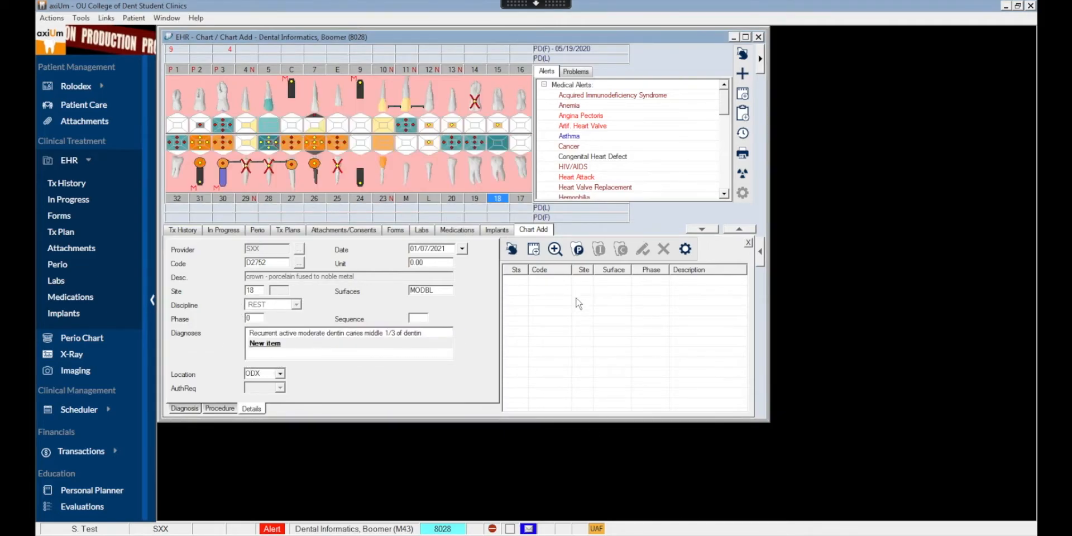
{"action": "left_click", "coordinate": [579, 248]}
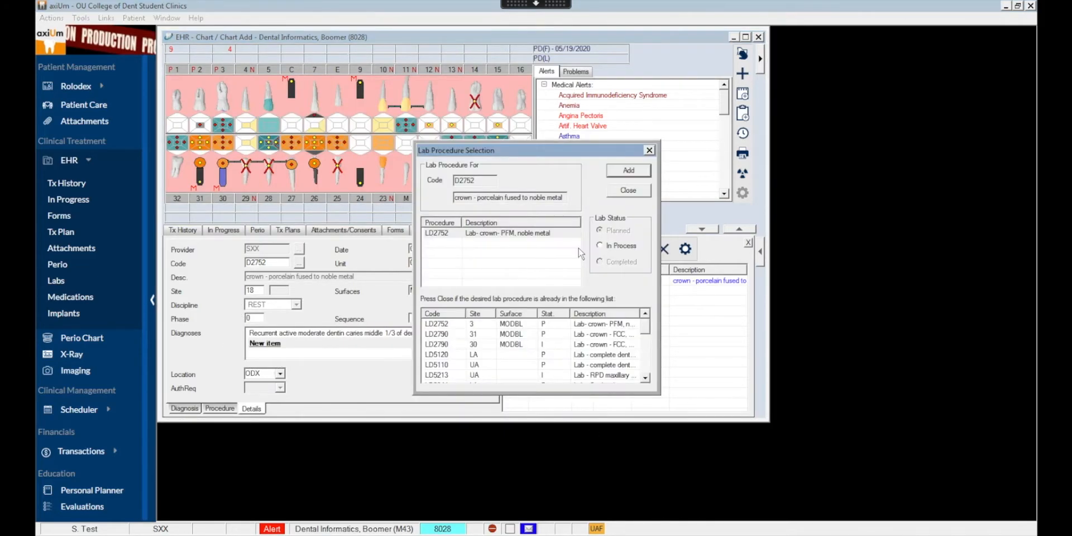
{"action": "left_click", "coordinate": [629, 172]}
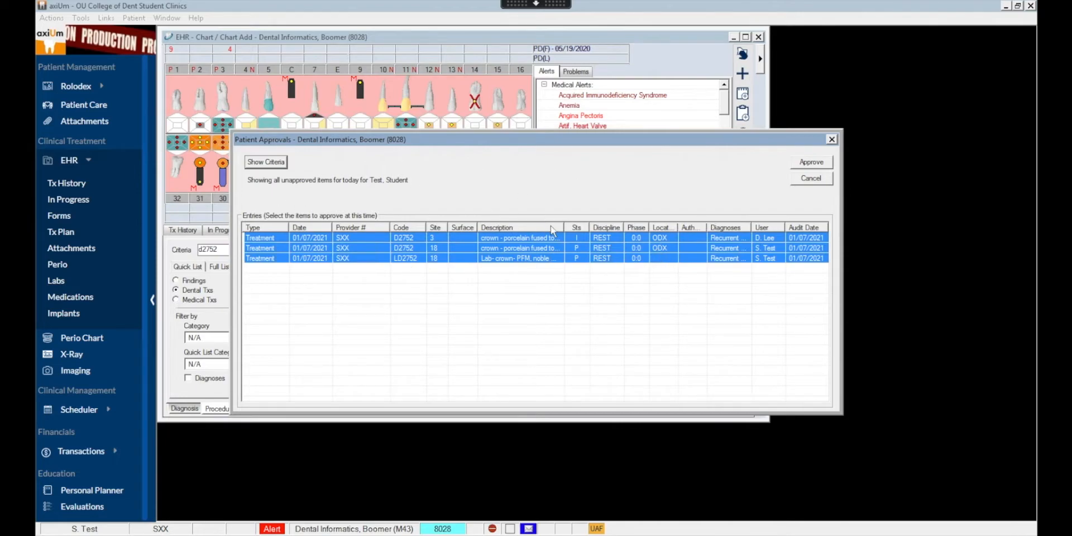
- Approve today's unapproved treatment entries by entering the approver's ID and password
{"action": "left_click", "coordinate": [811, 162]}
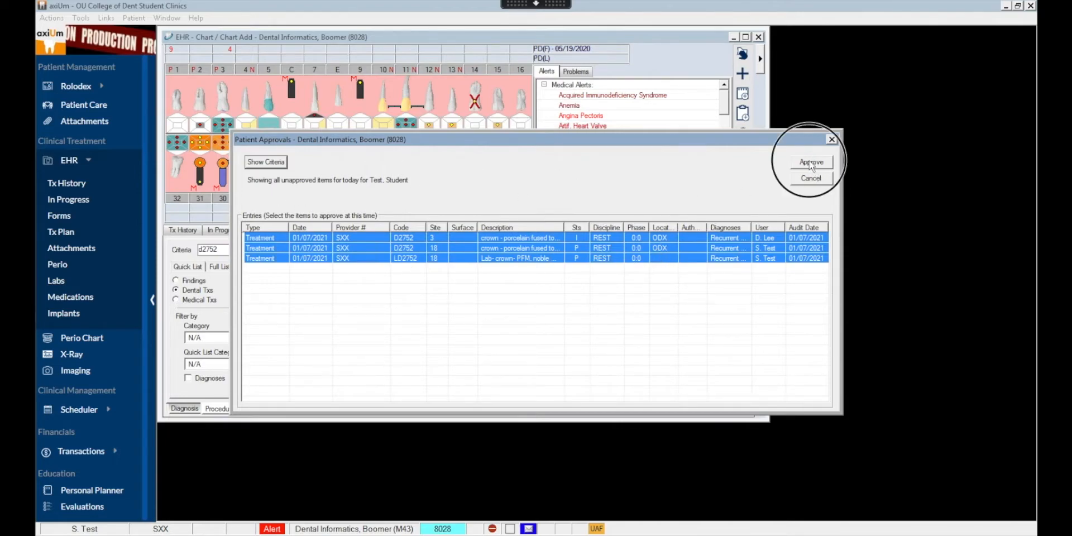
{"action": "type", "text": "fac"}
{"action": "key", "text": "Tab"}
{"action": "key", "text": "shift+Tab"}
{"action": "key", "text": "Tab"}
{"action": "type", "text": "•••••"}
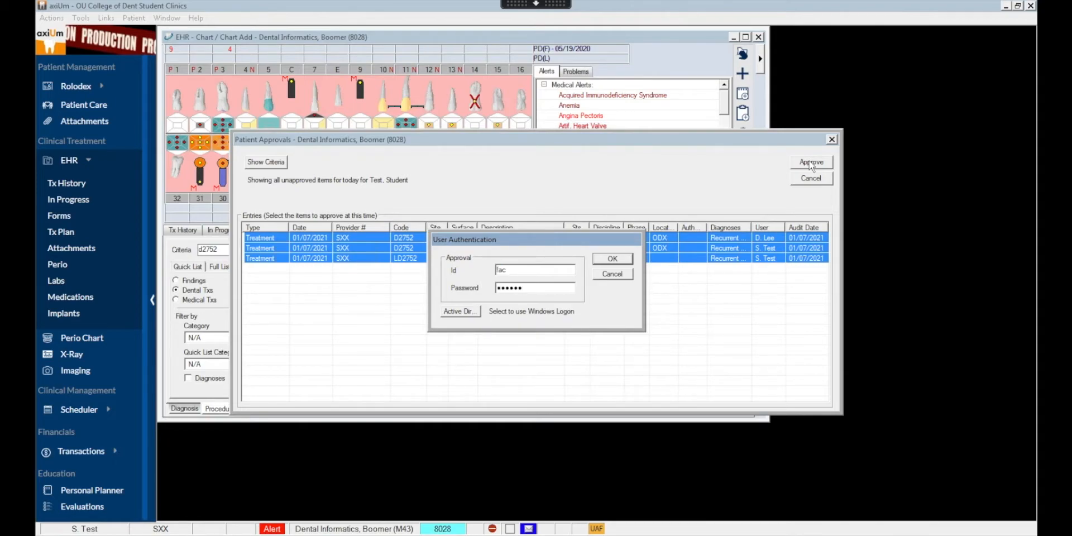
{"action": "key", "text": "Return"}
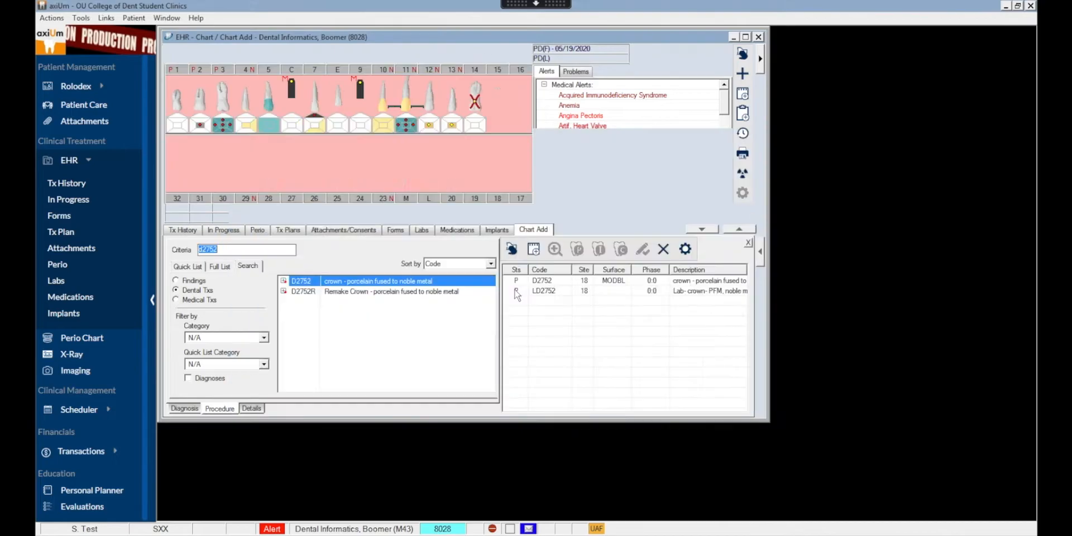
- Start a new lab order for the patient with the discipline FPROS
{"action": "left_click", "coordinate": [421, 230]}
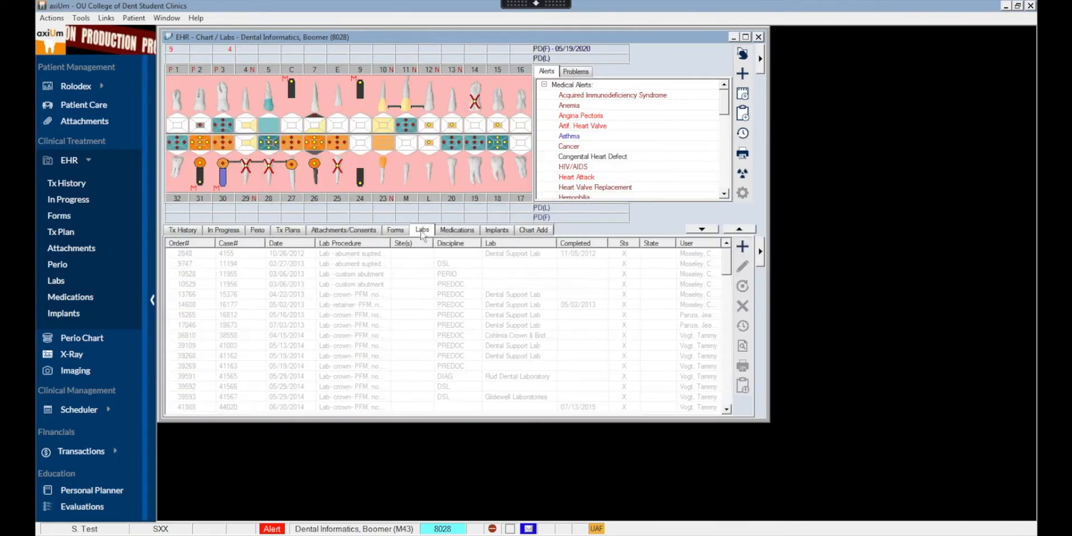
{"action": "left_click_drag", "start_coordinate": [727, 279], "coordinate": [724, 385]}
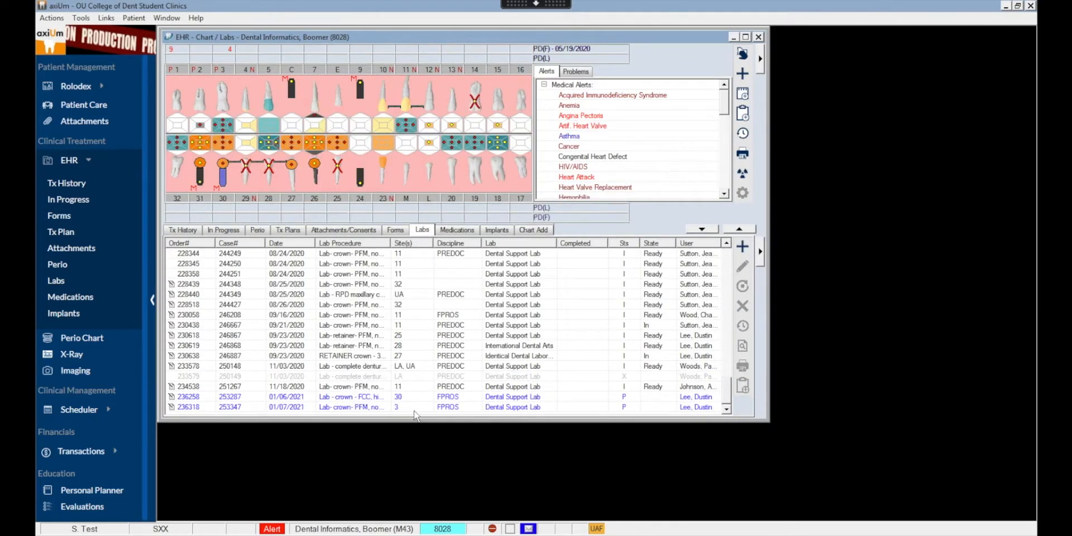
{"action": "left_click", "coordinate": [742, 246]}
{"action": "left_click", "coordinate": [407, 247]}
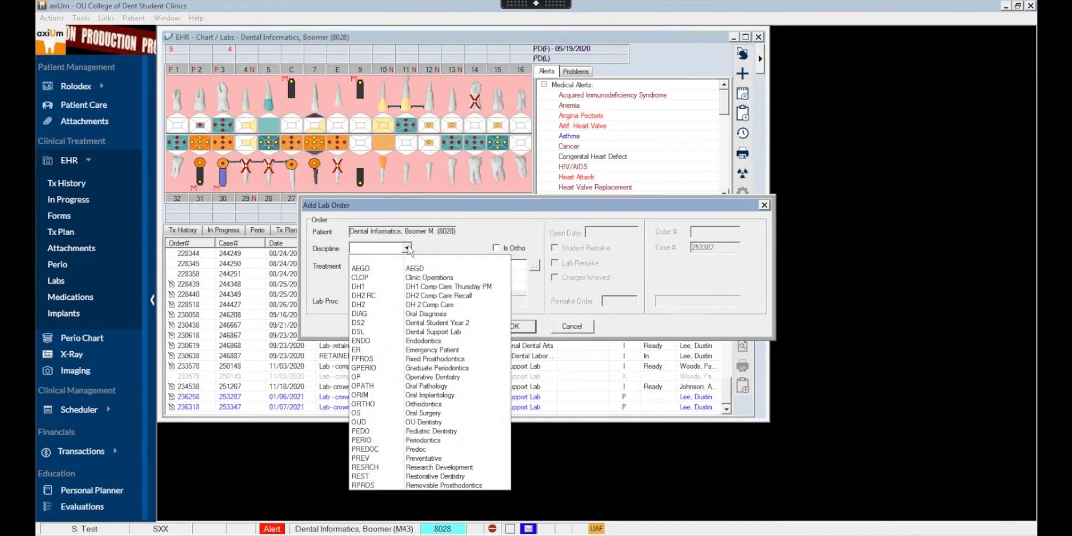
{"action": "left_click", "coordinate": [382, 358]}
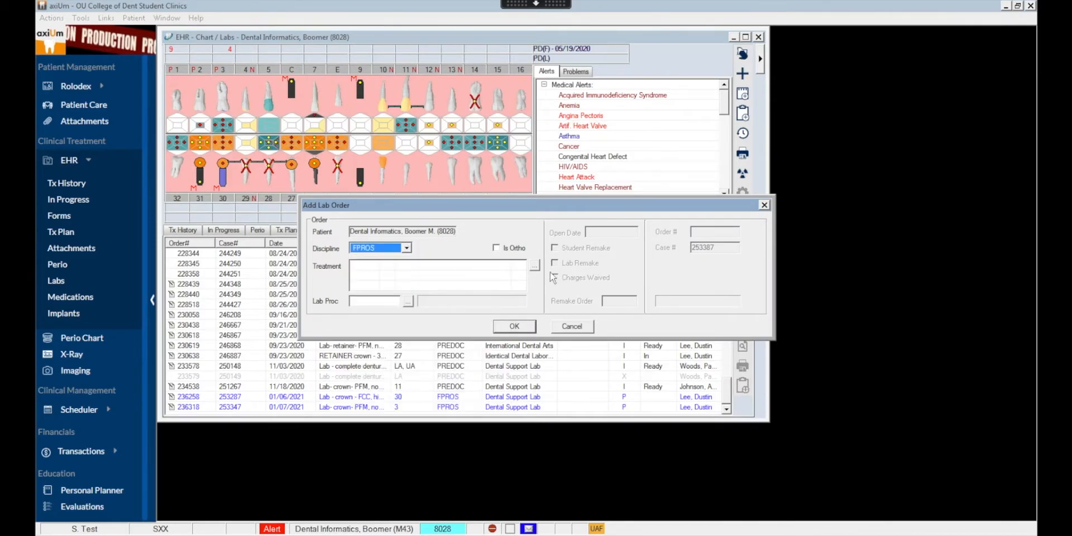
- Link the planned D2752 crown treatment for site 18 to the lab order and create the order
{"action": "left_click", "coordinate": [534, 266]}
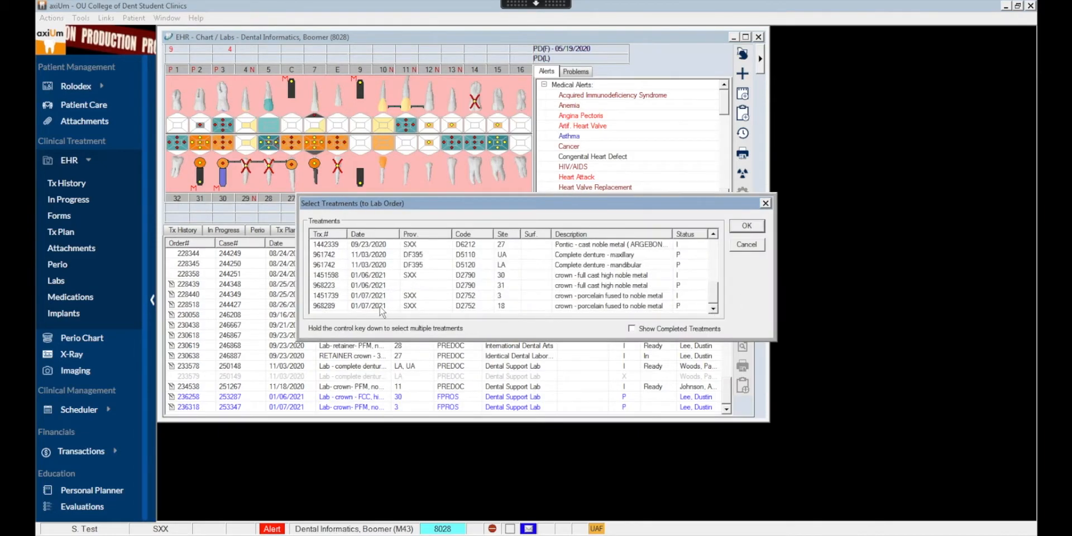
{"action": "left_click", "coordinate": [380, 307]}
{"action": "double_click", "coordinate": [380, 306]}
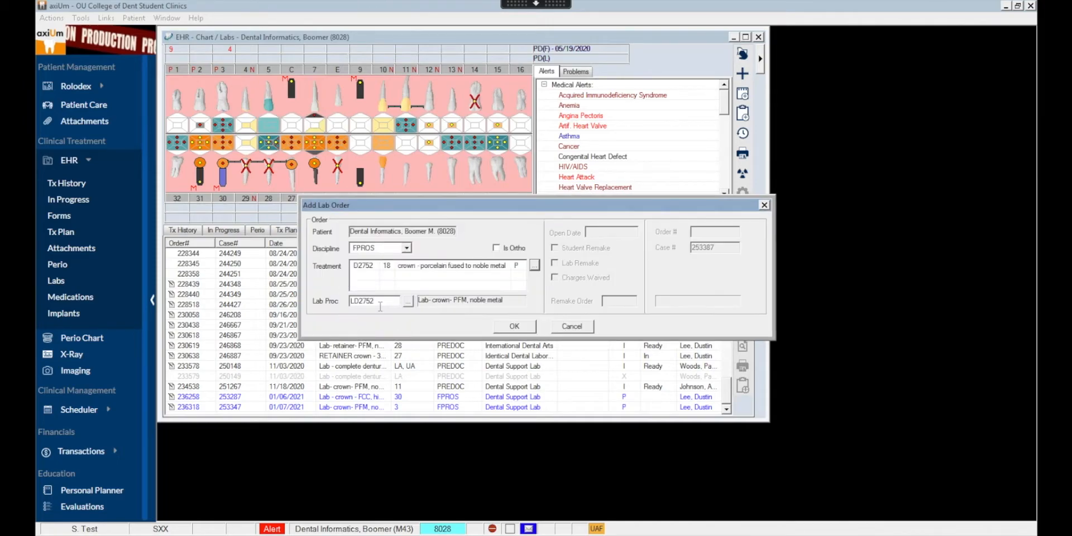
{"action": "left_click", "coordinate": [513, 326]}
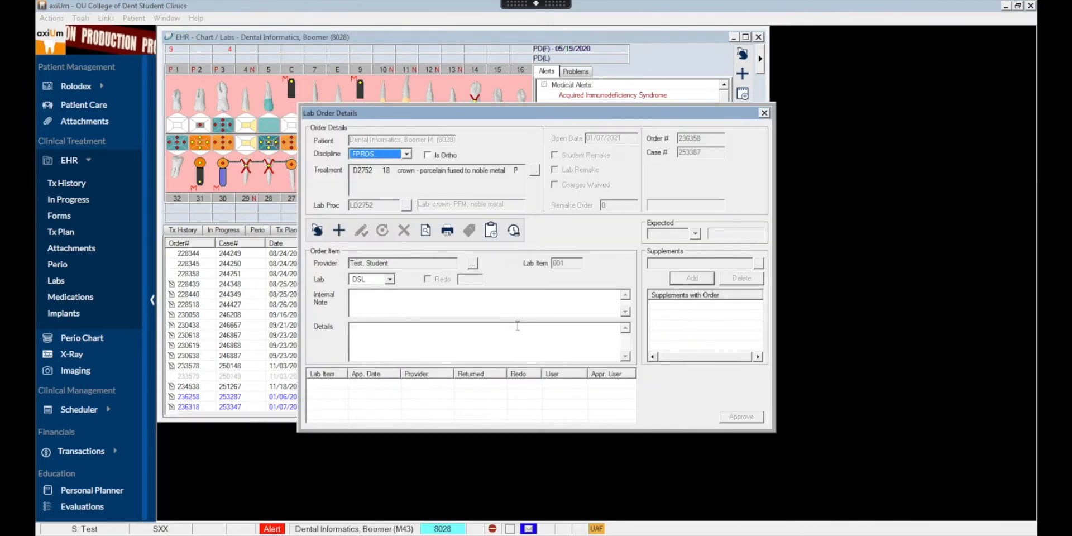
- Add the lab item with the details SEE LAB FORM, and attach the LABFPD form (OUCOD Lab Order FPD) to the order
{"action": "left_click", "coordinate": [448, 354]}
{"action": "left_click", "coordinate": [339, 231]}
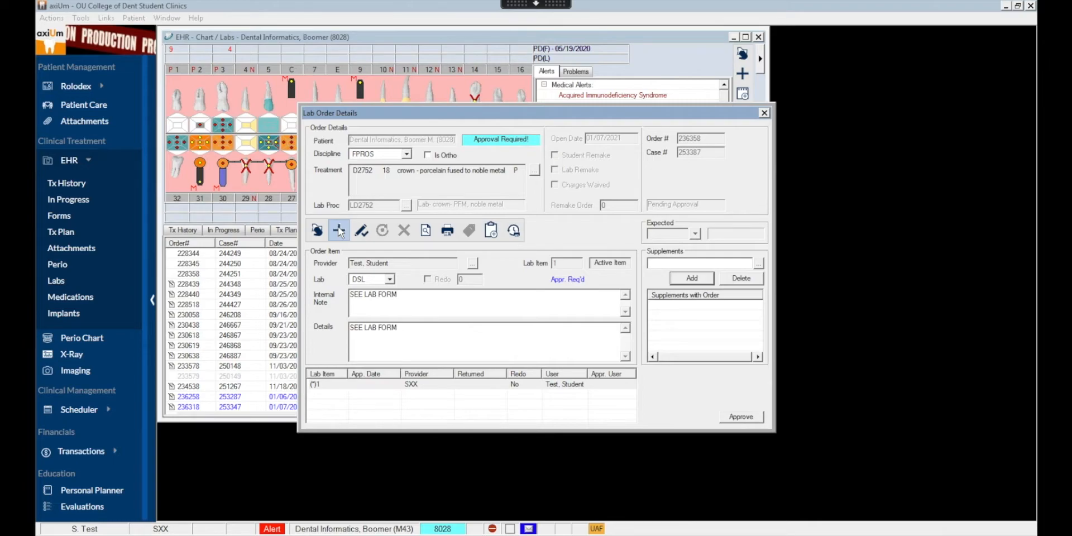
{"action": "left_click", "coordinate": [496, 232]}
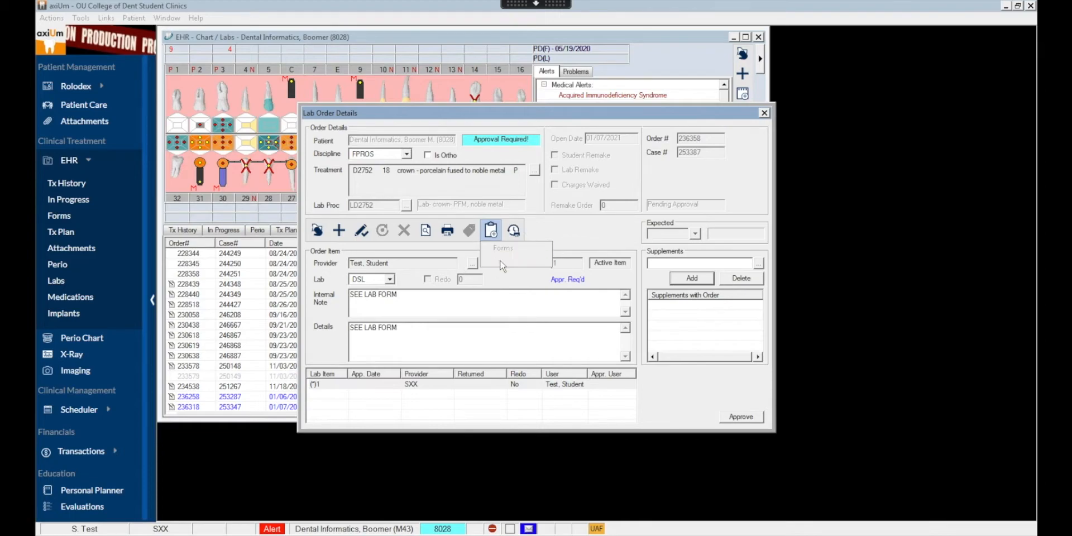
{"action": "left_click", "coordinate": [500, 260]}
{"action": "left_click", "coordinate": [516, 200]}
{"action": "left_click", "coordinate": [505, 216]}
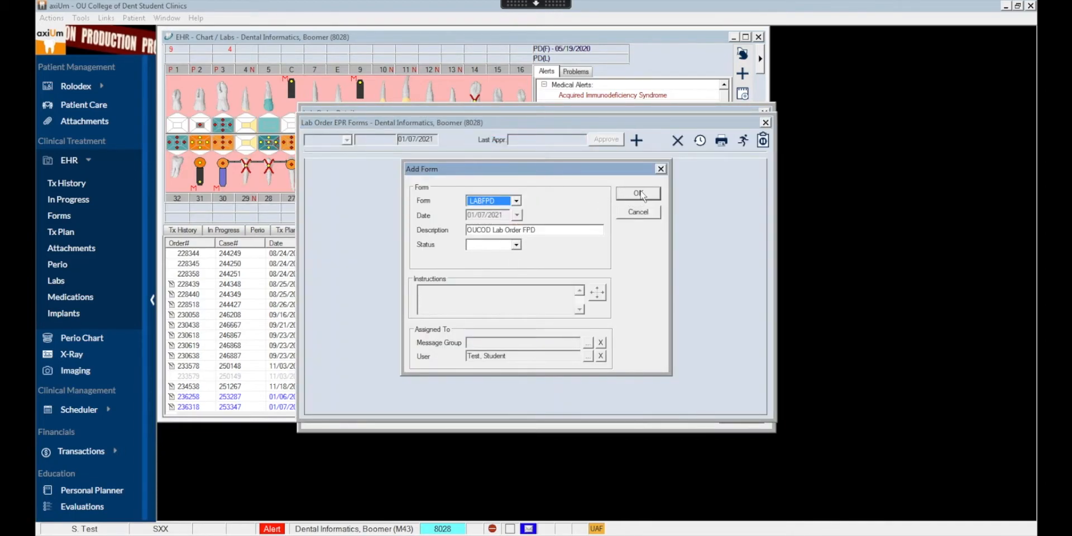
{"action": "left_click", "coordinate": [638, 195]}
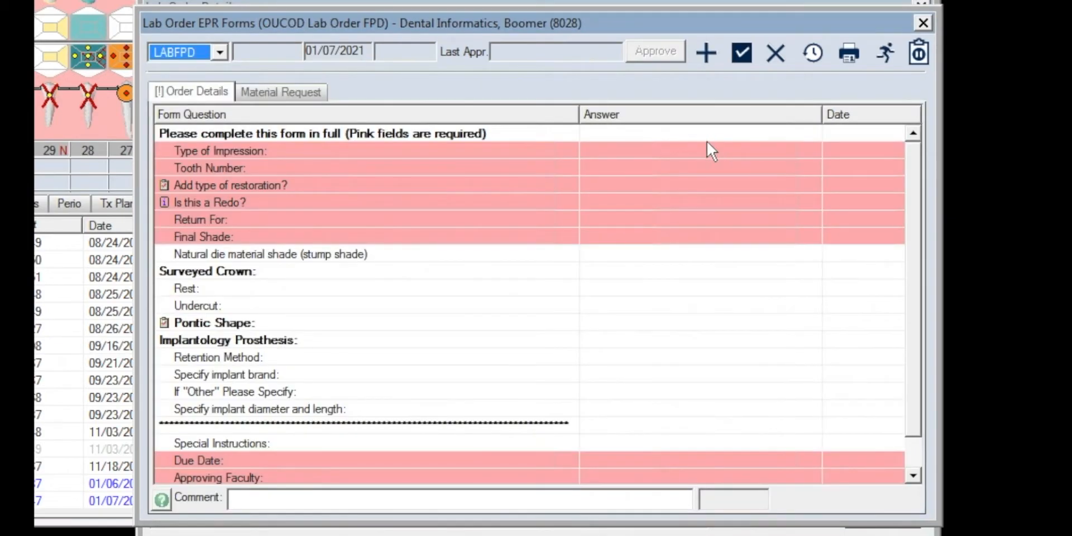
- Fill in the lab form with impression type Digital and tooth number 18
{"action": "left_click", "coordinate": [692, 149]}
{"action": "left_click", "coordinate": [692, 150]}
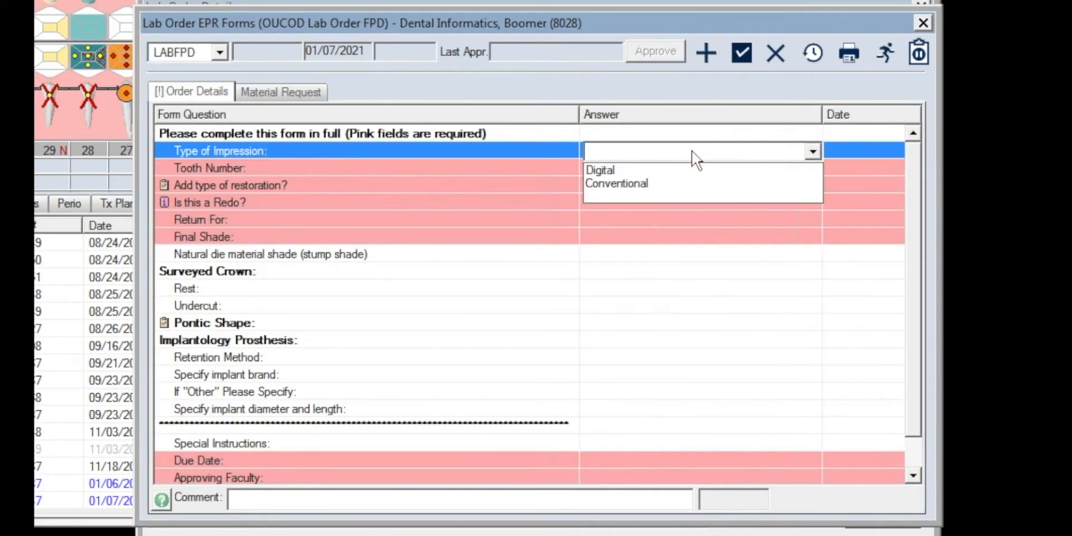
{"action": "left_click", "coordinate": [674, 169]}
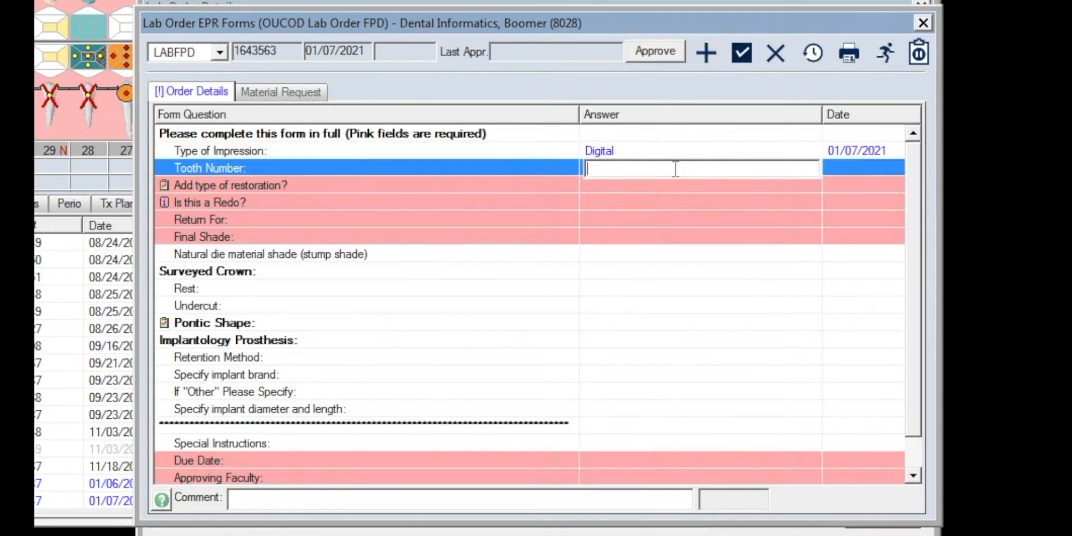
{"action": "type", "text": "18"}
- Answer Yes to adding a type of restoration and choose MCR in the checklist
{"action": "left_click", "coordinate": [683, 185]}
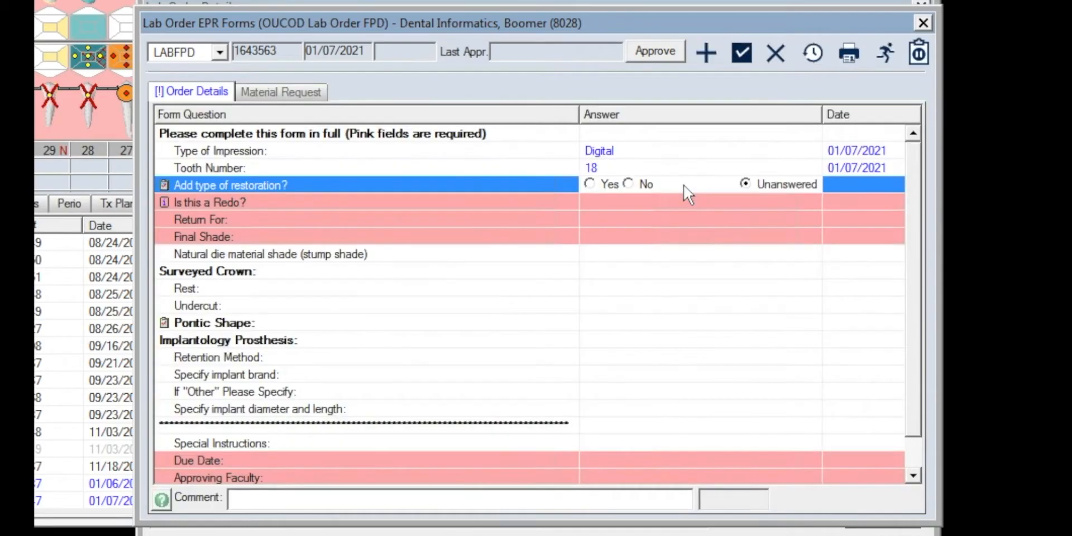
{"action": "left_click", "coordinate": [586, 185]}
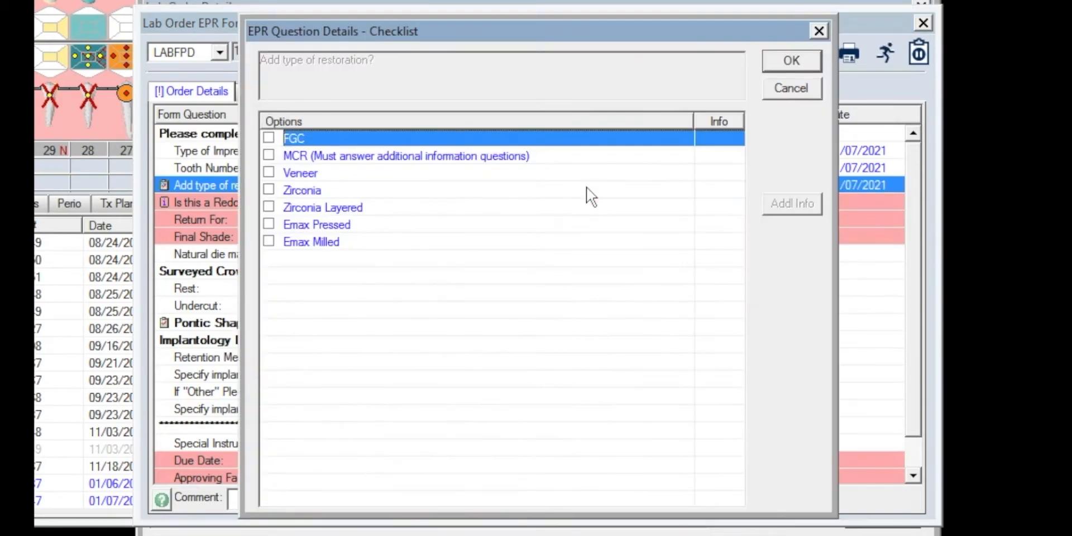
{"action": "left_click", "coordinate": [269, 156]}
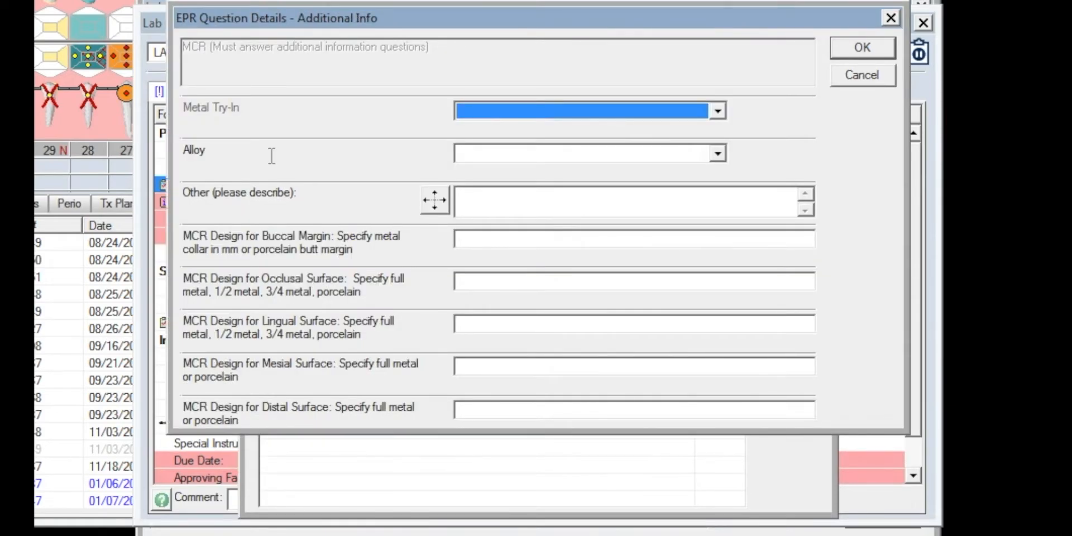
- Set the MCR's metal try-in to Yes and its alloy to Argebond 80
{"action": "left_click", "coordinate": [718, 111]}
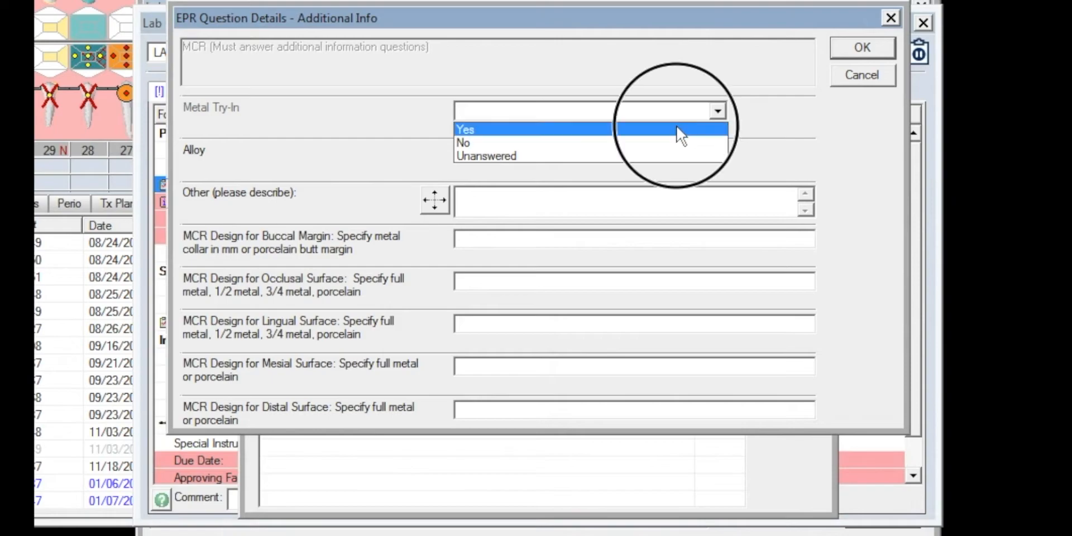
{"action": "left_click", "coordinate": [676, 129]}
{"action": "left_click", "coordinate": [717, 153]}
{"action": "left_click", "coordinate": [583, 169]}
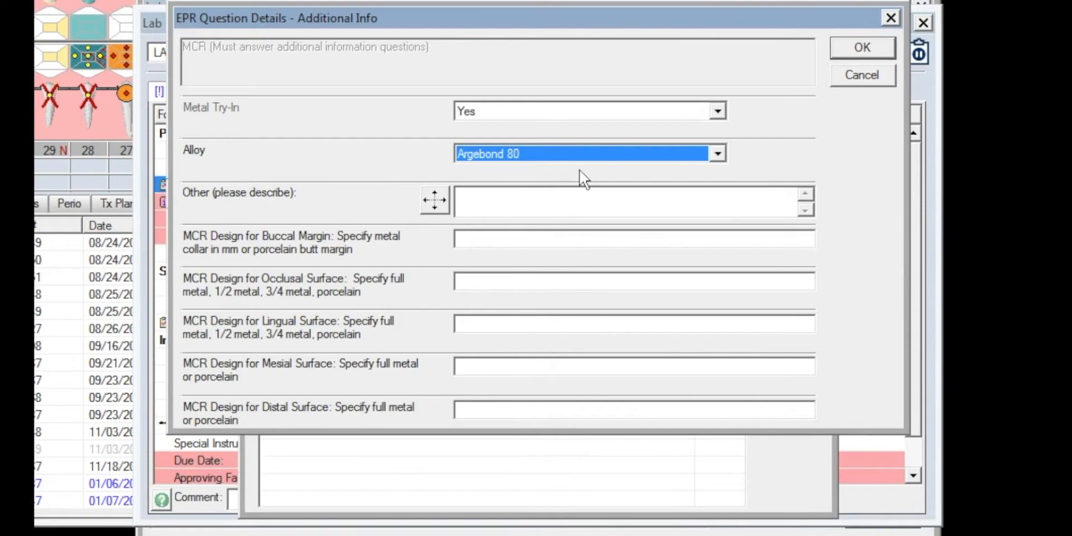
- Specify "porcelain butt margin" for the MCR's buccal margin and "porcelain/3/4 metal if rest for rpd" for its occlusal surface
{"action": "left_click", "coordinate": [468, 241]}
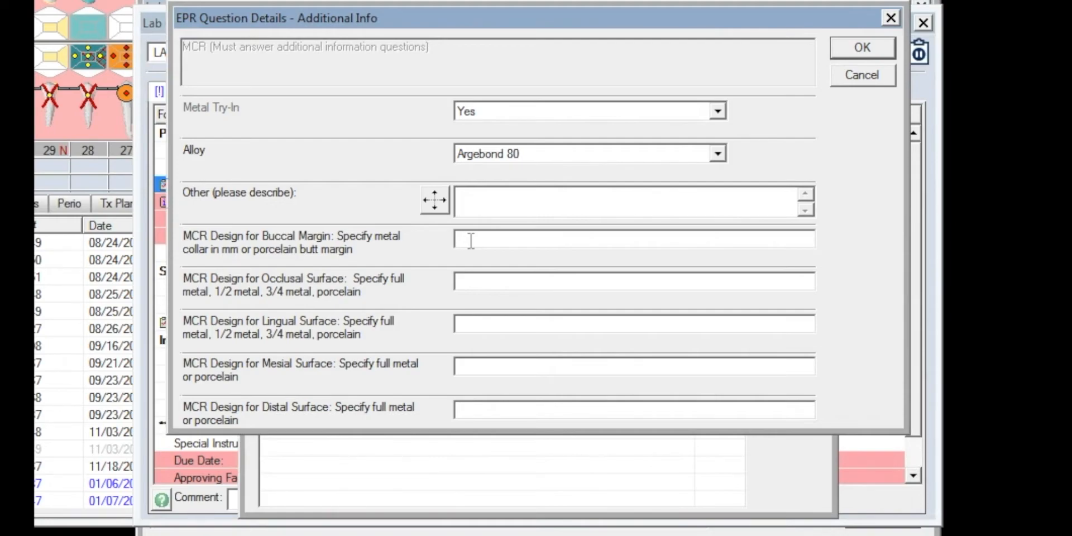
{"action": "type", "text": "porcelain butt margin"}
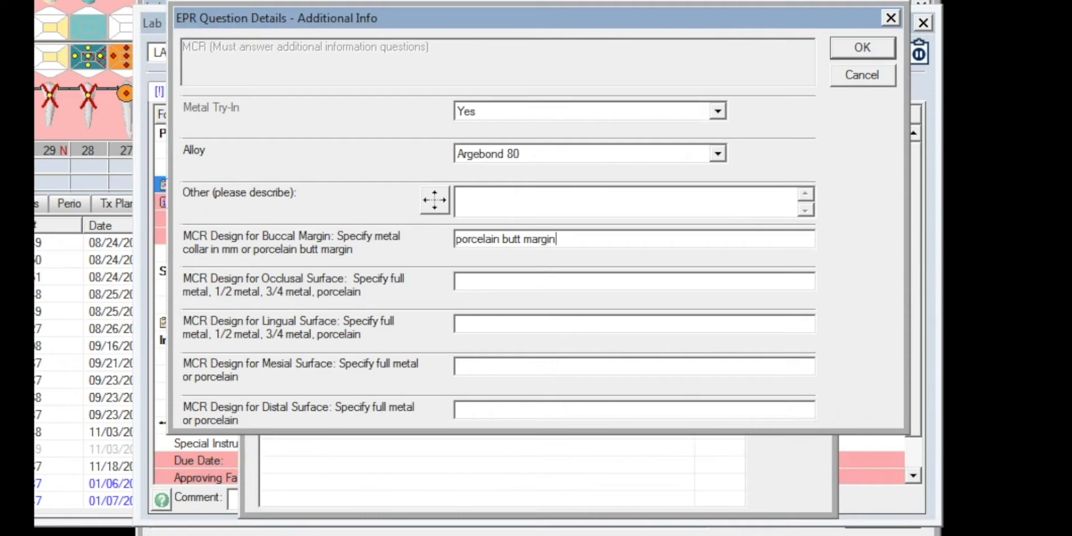
{"action": "key", "text": "Tab"}
{"action": "type", "text": "porcelain/3/4"}
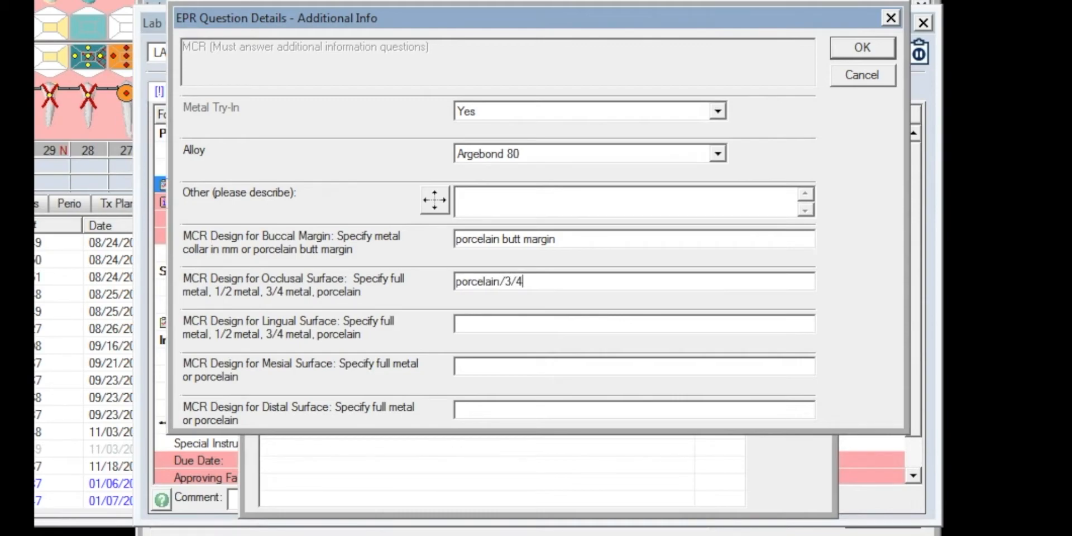
{"action": "type", "text": " metal if rest for rpd"}
- Specify "porc/ 2mm metal collar" for the lingual surface and "porc/ metal if mesial rest for rpd" for the mesial surface
{"action": "key", "text": "Tab"}
{"action": "type", "text": "porc/ 2mm metal collar"}
{"action": "key", "text": "Tab"}
{"action": "type", "text": "porc/"}
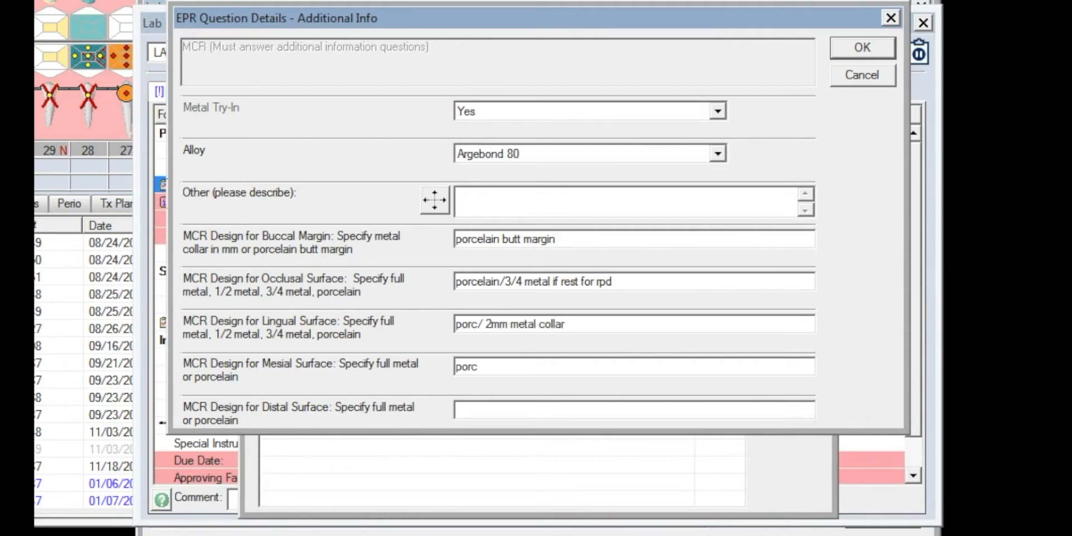
{"action": "type", "text": " metal if mesial rest for rpd"}
- Specify "porc/metal if mesial rest for rpd" for the distal surface and save the MCR answers to the lab form
{"action": "key", "text": "Tab"}
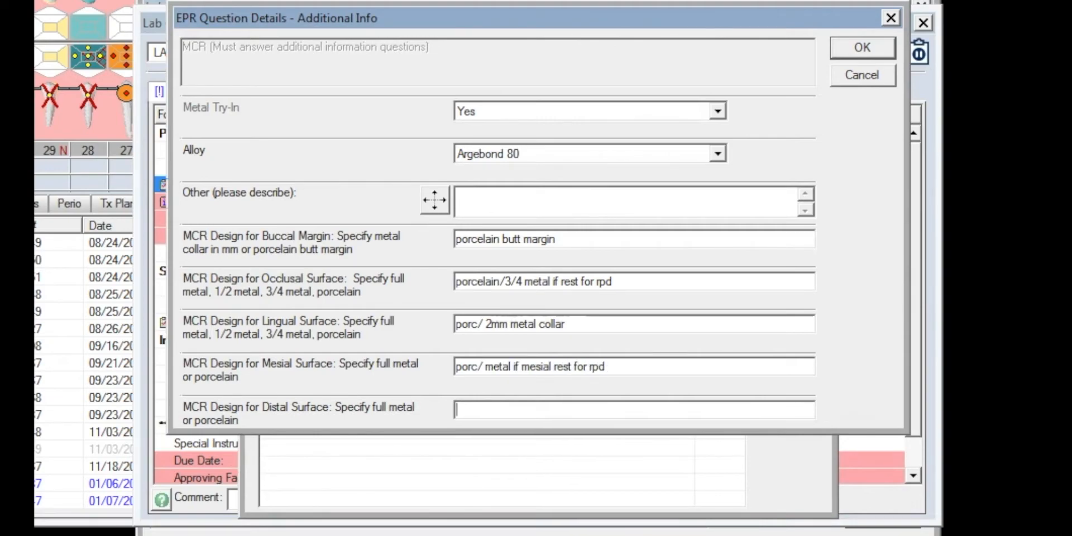
{"action": "type", "text": "porc/metal if mesial resto fo"}
{"action": "key", "text": "BackSpace"}
{"action": "key", "text": "BackSpace"}
{"action": "key", "text": "BackSpace"}
{"action": "key", "text": "BackSpace"}
{"action": "type", "text": "for rpd"}
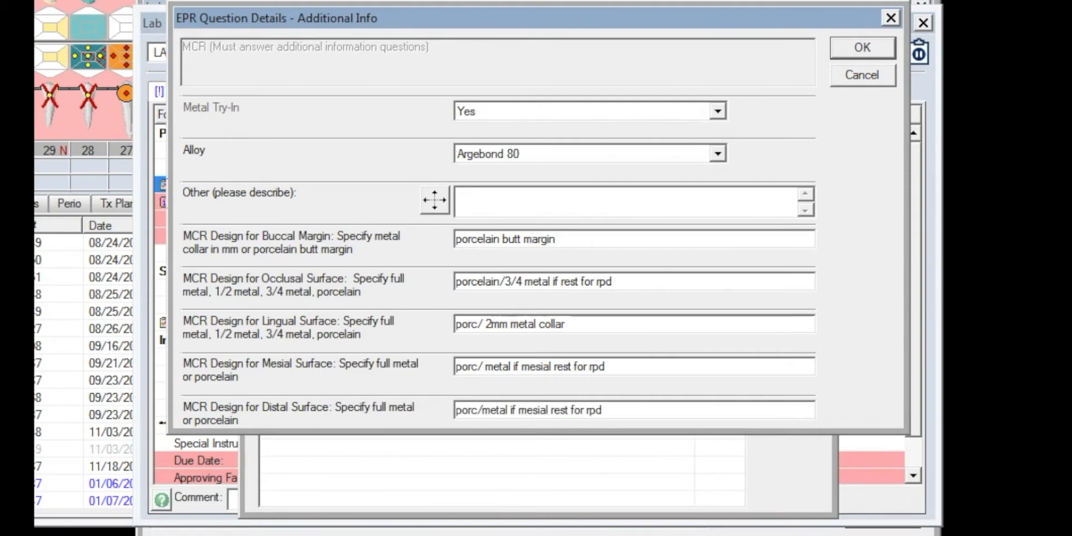
{"action": "left_click", "coordinate": [867, 52]}
{"action": "left_click", "coordinate": [788, 62]}
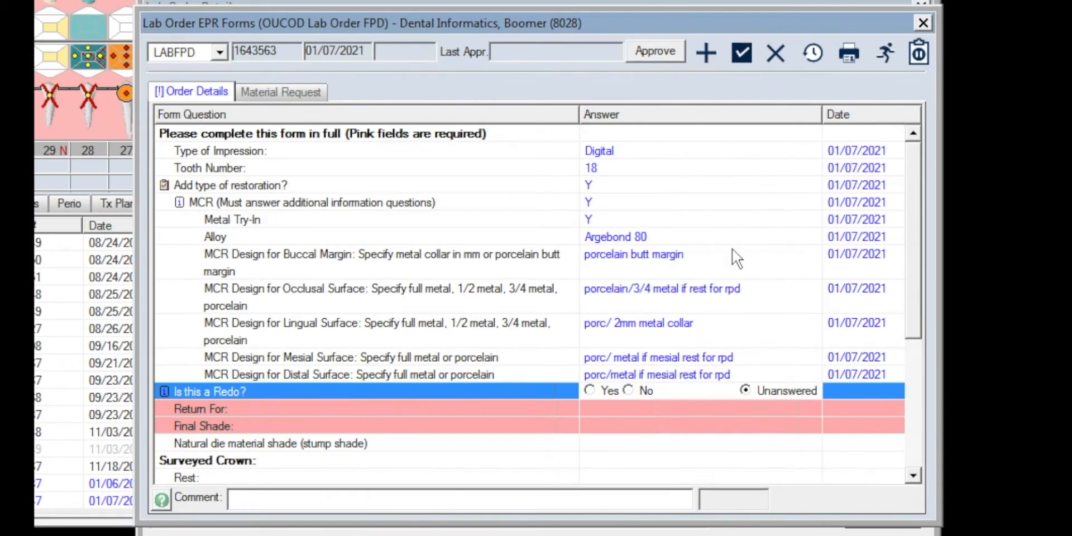
- Mark the lab order as a redo with the reason "porcelain fractured off crown; less than 1 year old"
{"action": "left_click", "coordinate": [587, 389]}
{"action": "type", "text": "por"}
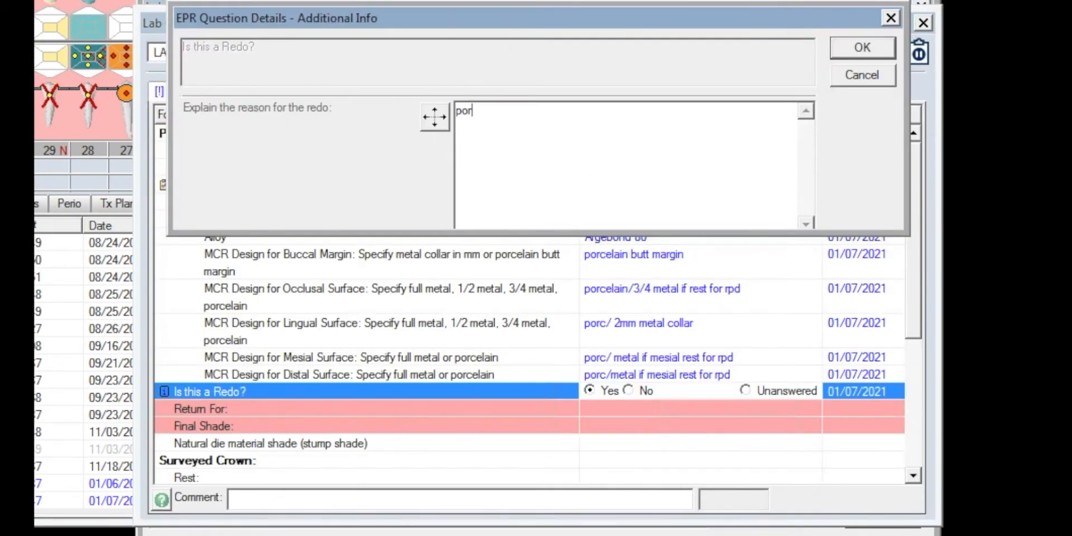
{"action": "type", "text": "celain fractured off crown; less than 1 year old"}
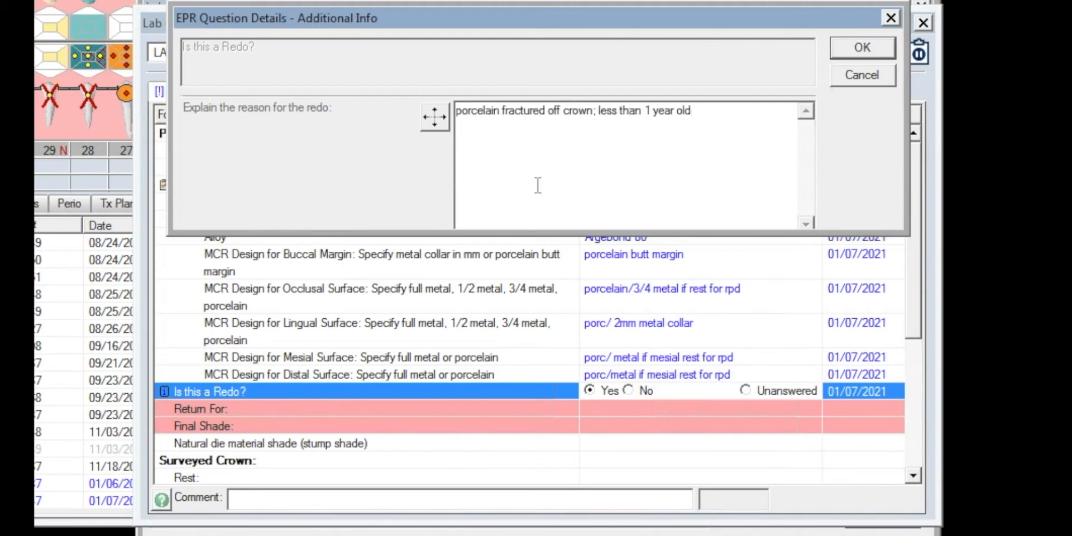
{"action": "left_click", "coordinate": [875, 47]}
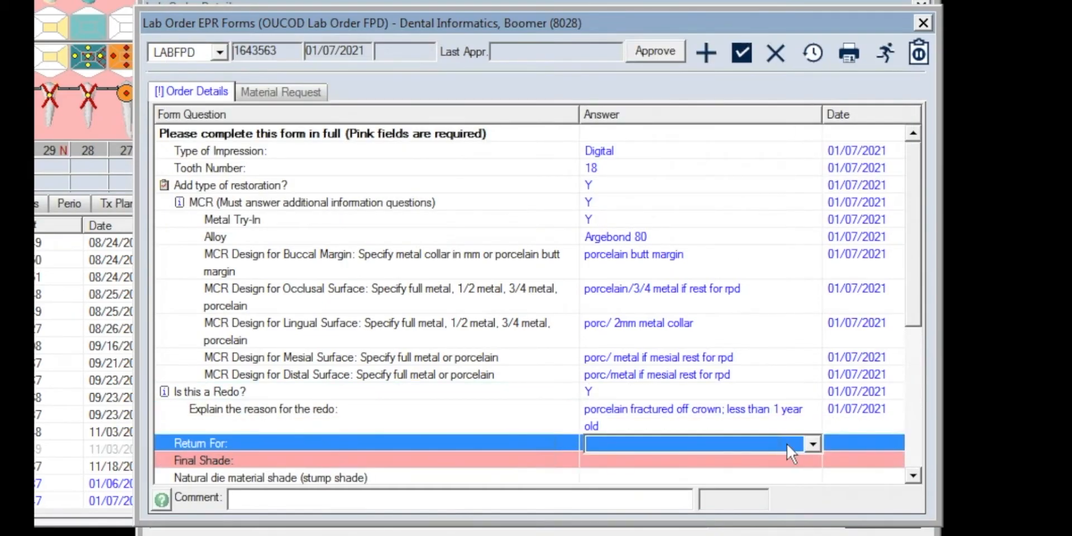
- Set the order to return for Die Trim and enter A1 as the final shade
{"action": "left_click", "coordinate": [813, 442]}
{"action": "left_click", "coordinate": [721, 464]}
{"action": "left_click", "coordinate": [721, 464]}
{"action": "left_click", "coordinate": [916, 472]}
{"action": "left_click", "coordinate": [253, 324]}
{"action": "left_click", "coordinate": [636, 268]}
{"action": "type", "text": "A1"}
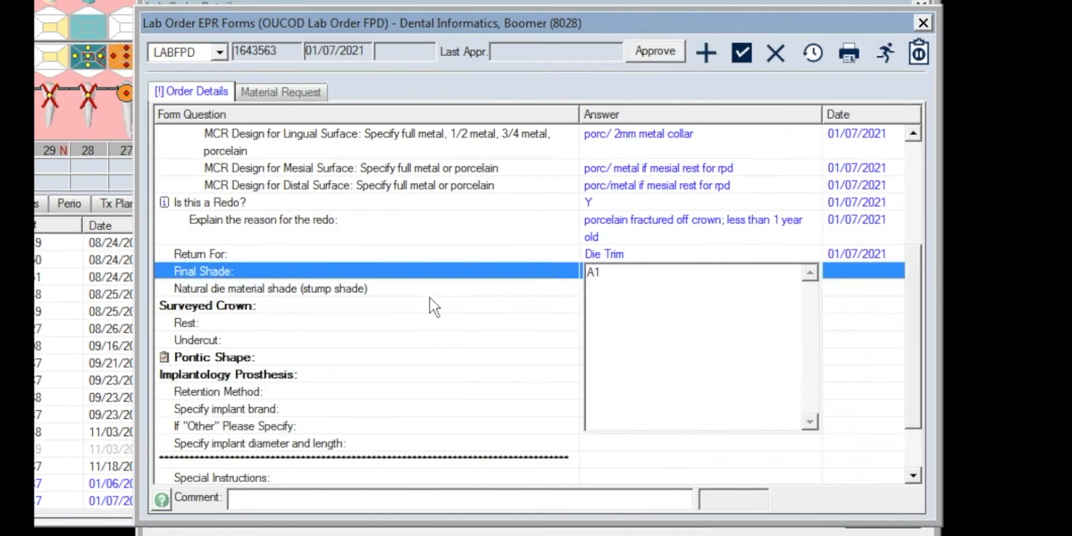
{"action": "left_click", "coordinate": [434, 290]}
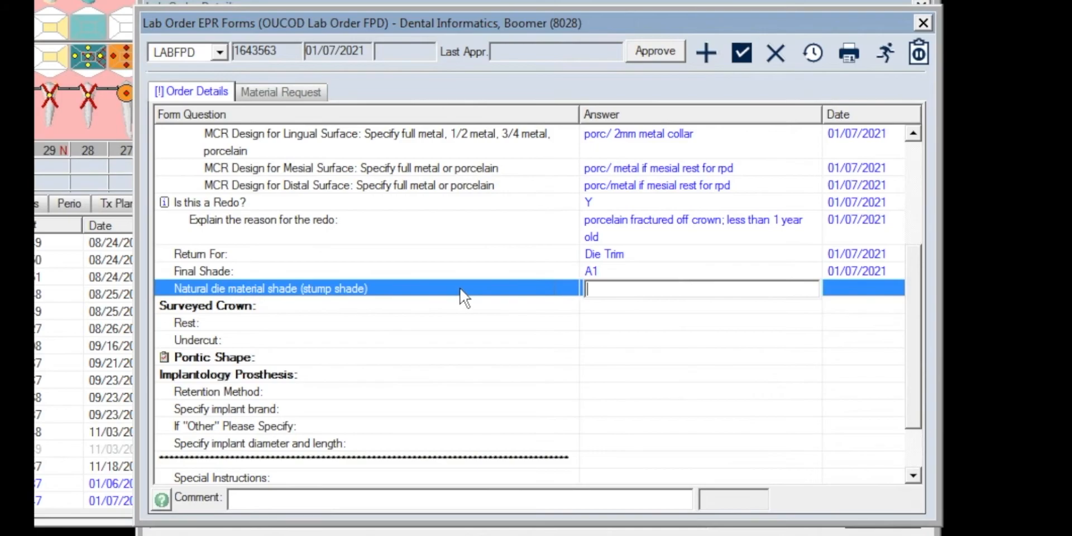
- Set the surveyed crown's rest to Mesial and its undercut to Distofacial
{"action": "left_click", "coordinate": [822, 322]}
{"action": "left_click", "coordinate": [816, 323]}
{"action": "left_click", "coordinate": [788, 342]}
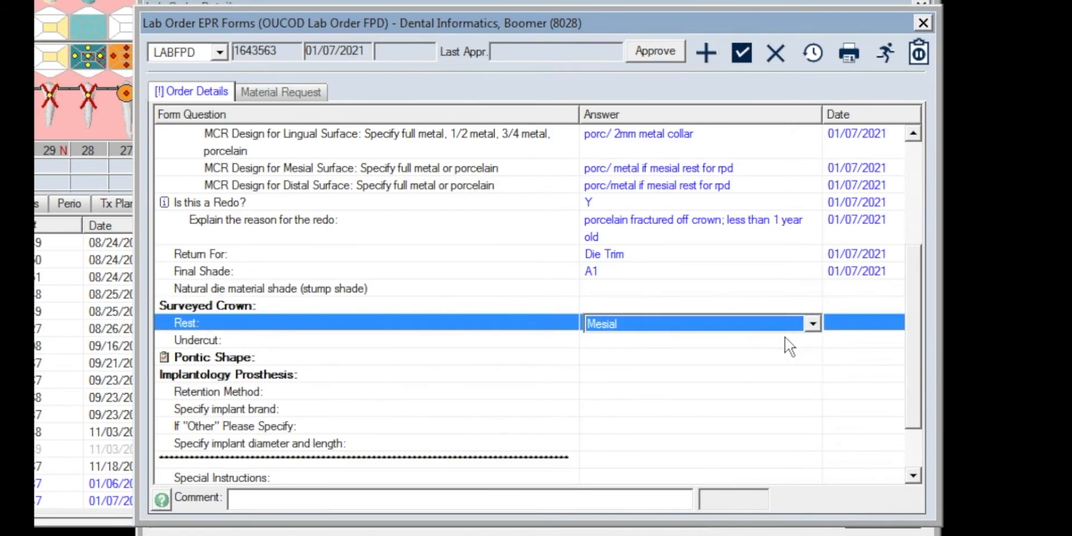
{"action": "left_click", "coordinate": [776, 342]}
{"action": "left_click", "coordinate": [810, 340]}
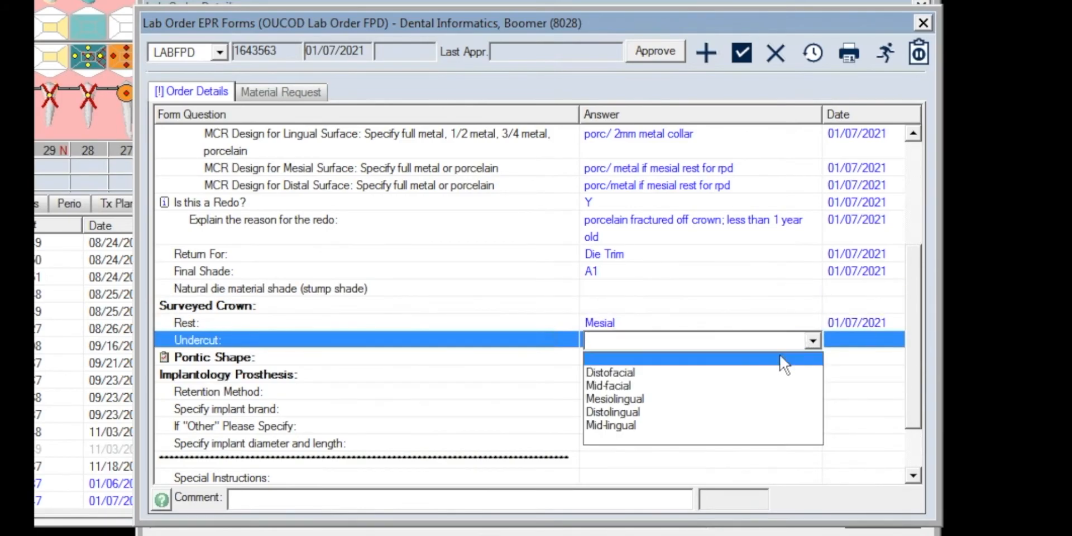
{"action": "left_click", "coordinate": [739, 372]}
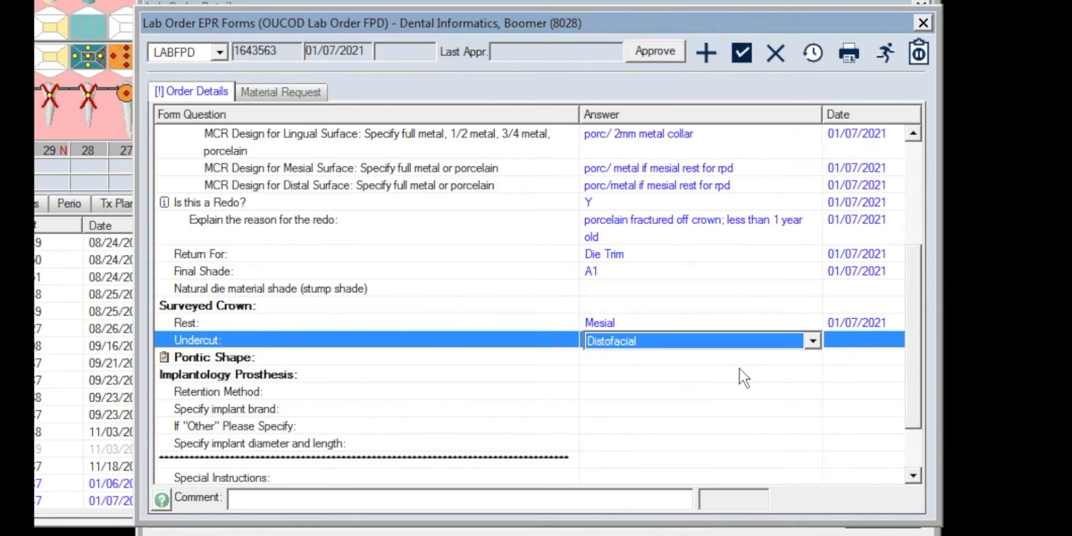
{"action": "left_click", "coordinate": [709, 360]}
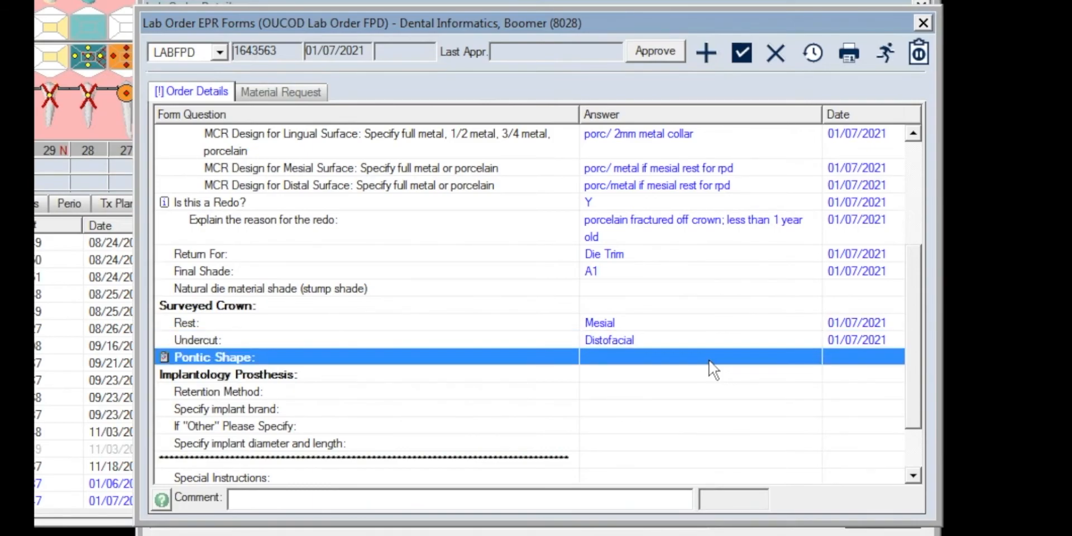
- Enter the special instructions "Please pour and pindex for #18 mcr. Pour additional model. Return to student for die trim."
{"action": "scroll", "coordinate": [709, 390], "scroll_direction": "down", "scroll_amount": 1}
{"action": "left_click", "coordinate": [592, 409]}
{"action": "type", "text": "Please pour and pindex for "}
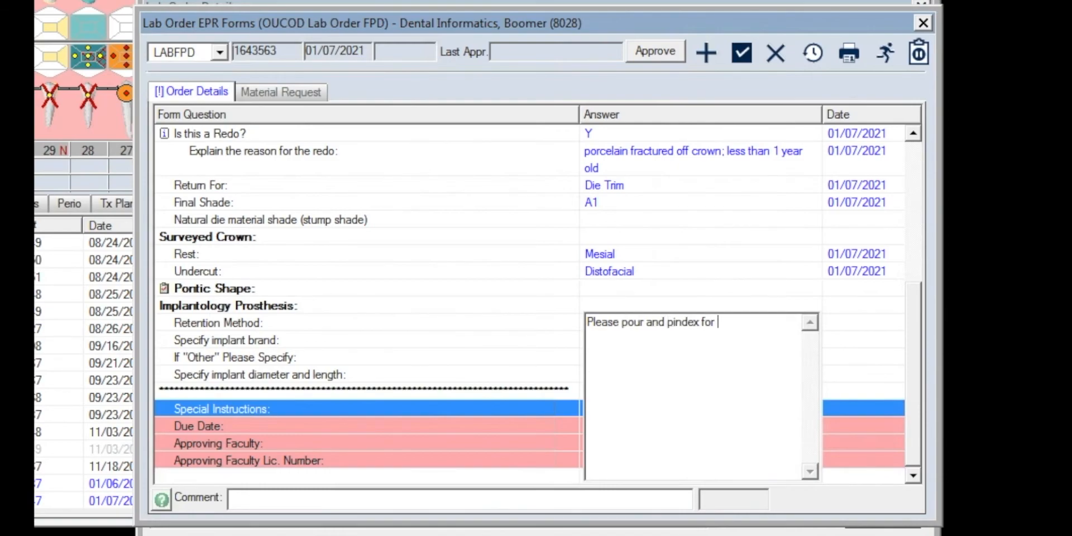
{"action": "type", "text": "#18 mcr. Pour additional model. Return to student for die trip"}
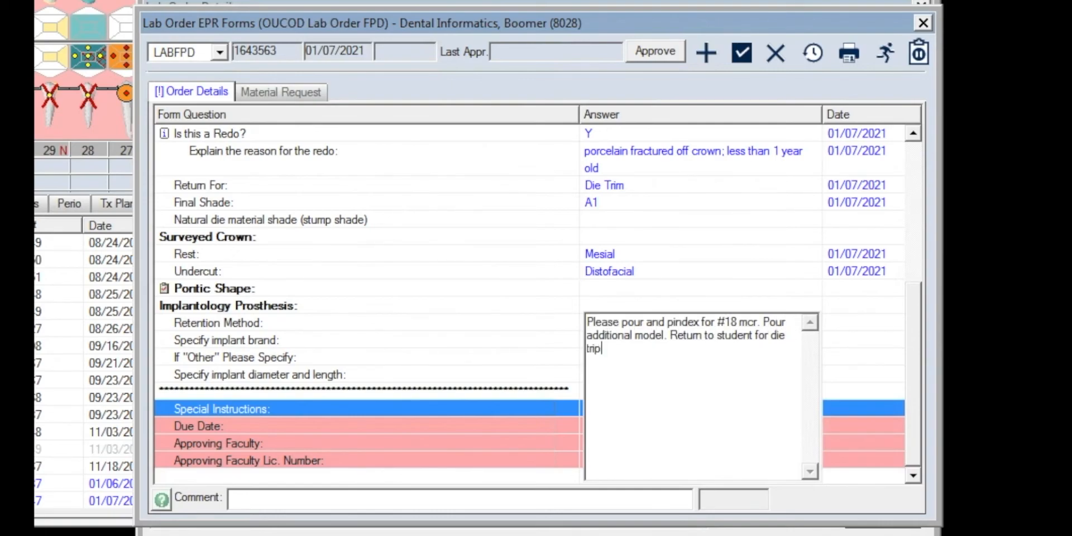
{"action": "key", "text": "BackSpace"}
{"action": "type", "text": "m."}
- Set the due date to 01/21/2021 and fill in the approving faculty's name and licence number
{"action": "key", "text": "Tab"}
{"action": "type", "text": "Dr"}
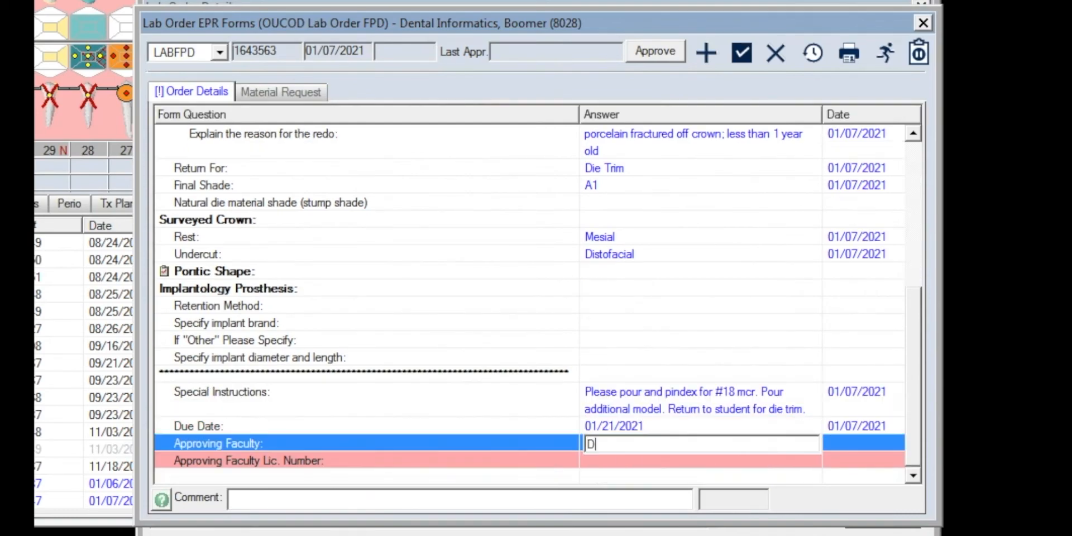
{"action": "type", "text": ". Johnson"}
{"action": "left_click", "coordinate": [732, 461]}
{"action": "type", "text": "12345"}
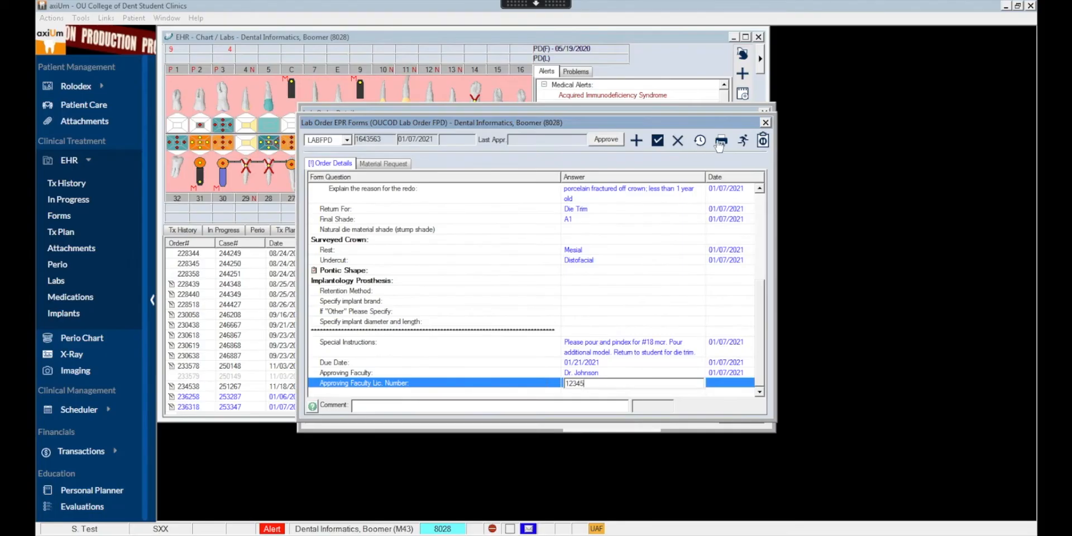
- Generate the printable FPD lab order form and review it down to the signature section
{"action": "left_click", "coordinate": [848, 53]}
{"action": "left_click", "coordinate": [481, 306]}
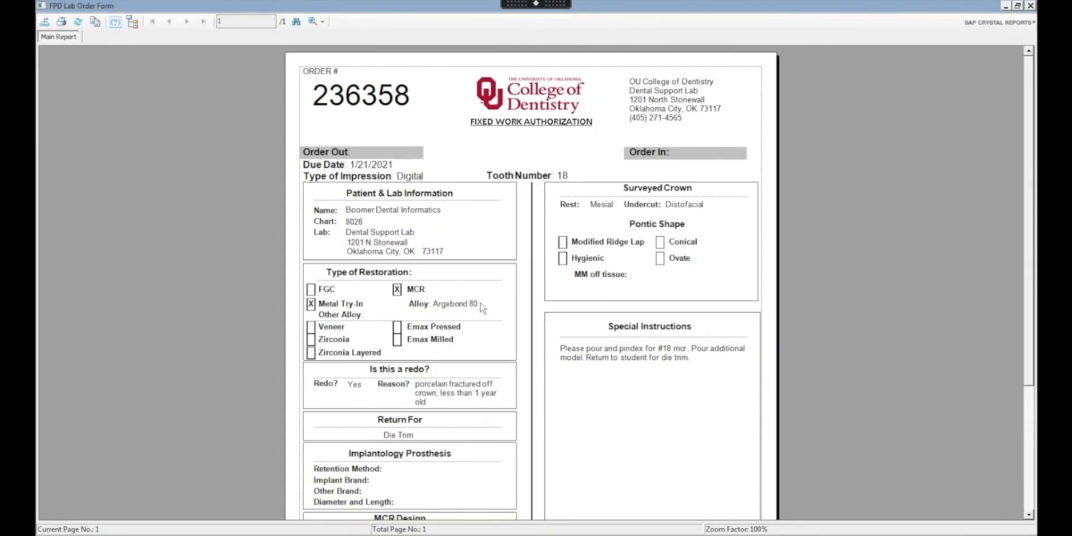
{"action": "left_click", "coordinate": [1027, 482]}
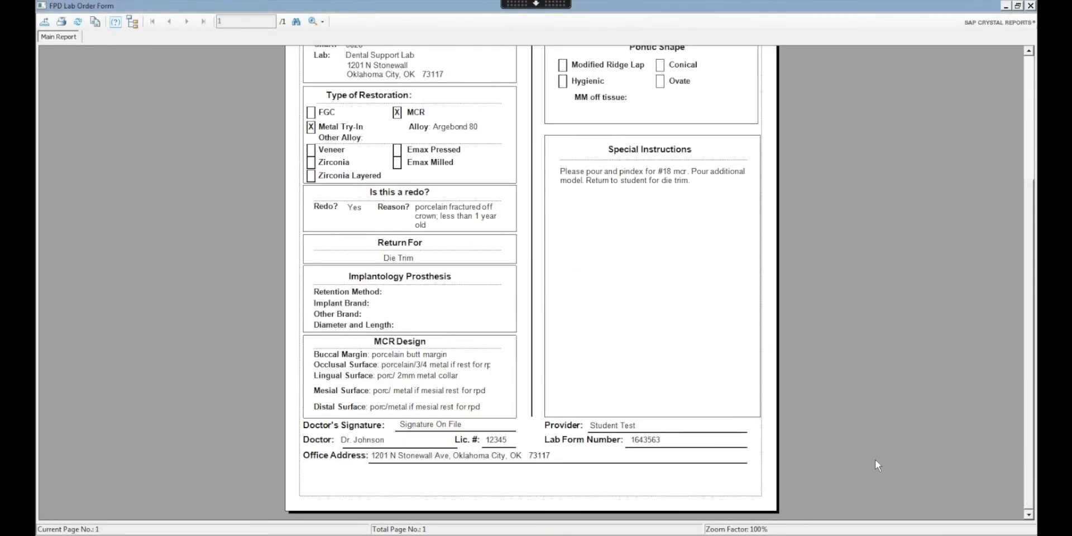